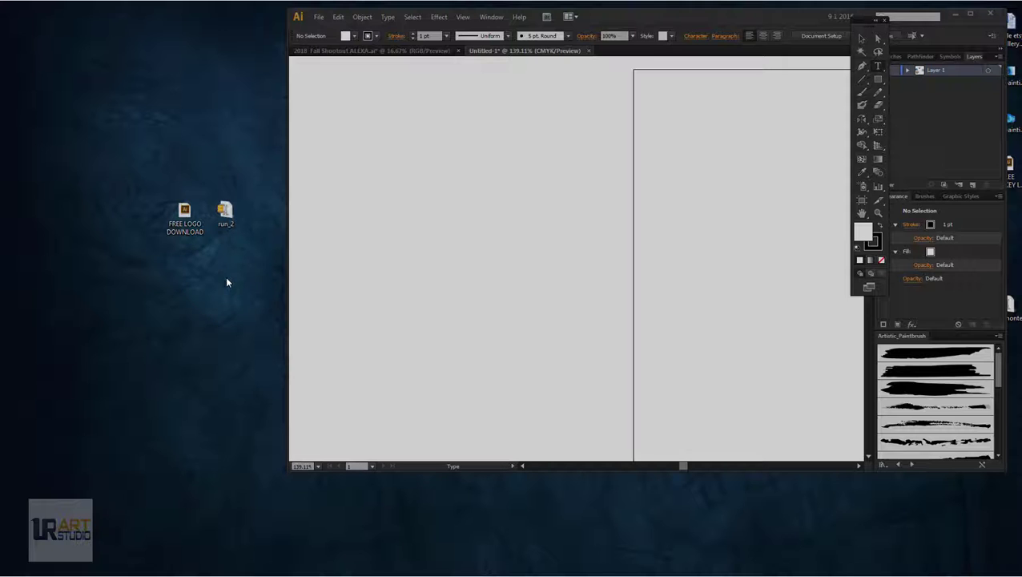
Open the FREE LOGO DOWNLOAD file despite its missing font and check the artwork in outline view
click(189, 227)
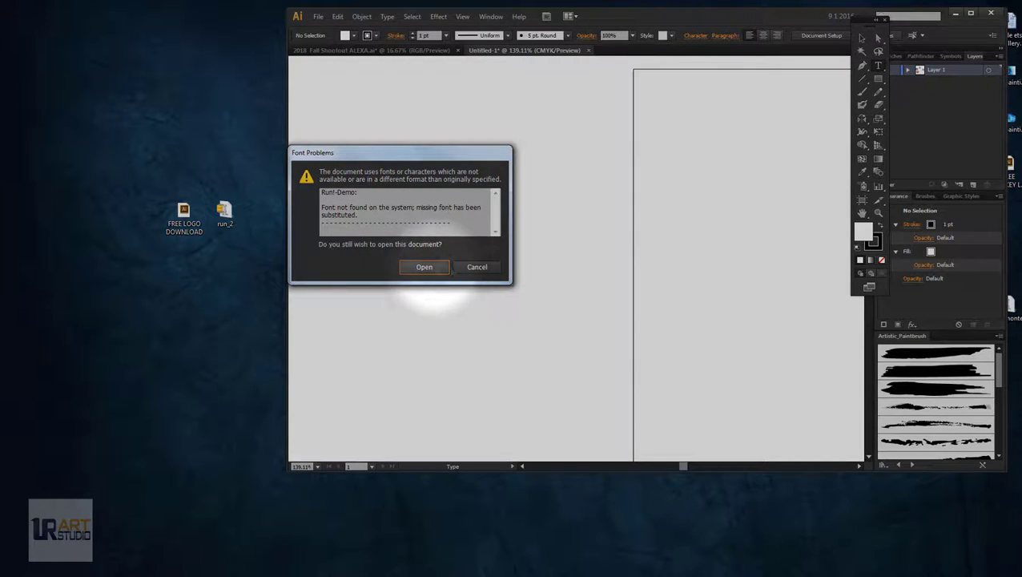
click(432, 267)
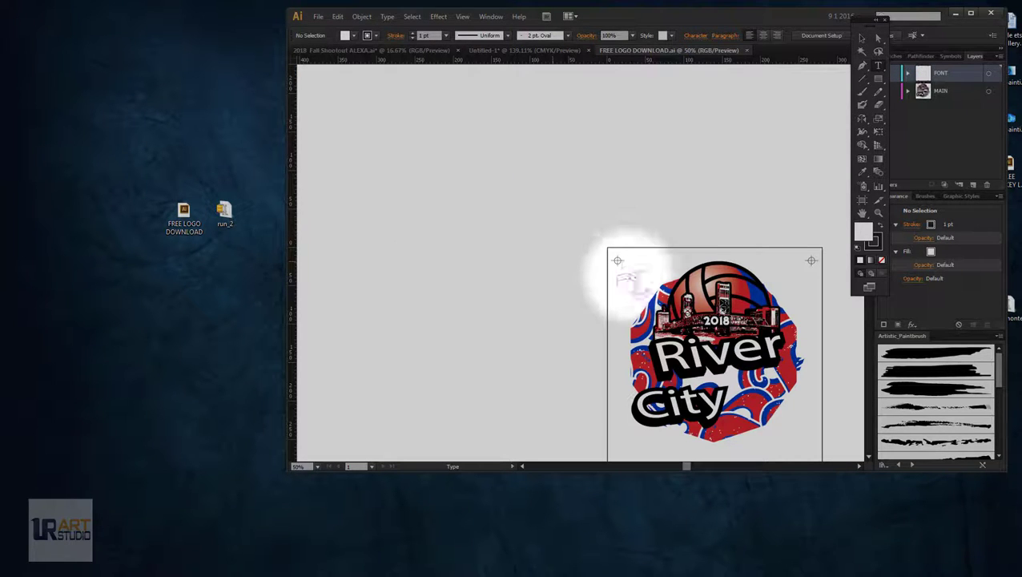
drag(589, 222, 417, 143)
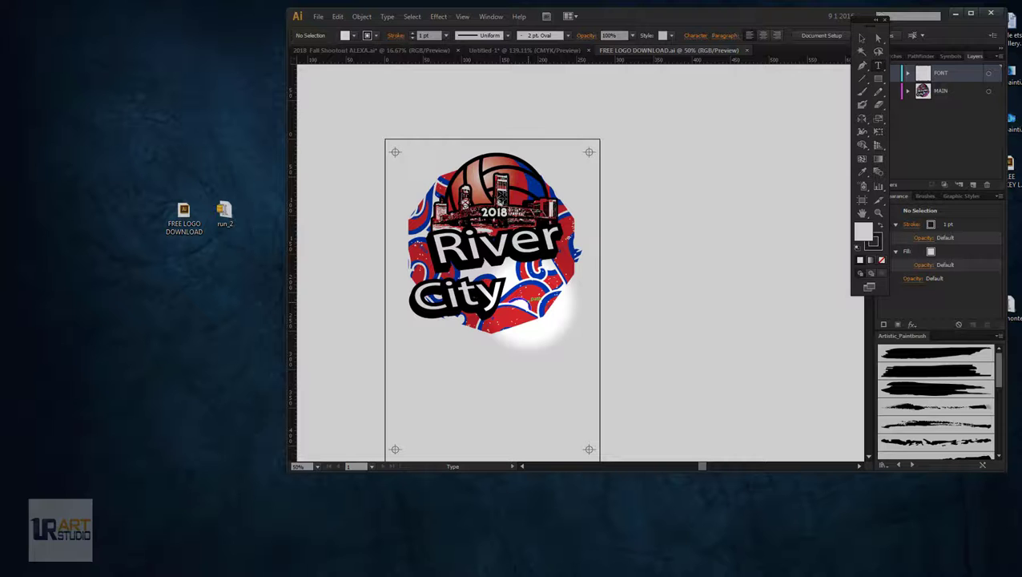
key(ctrl+y)
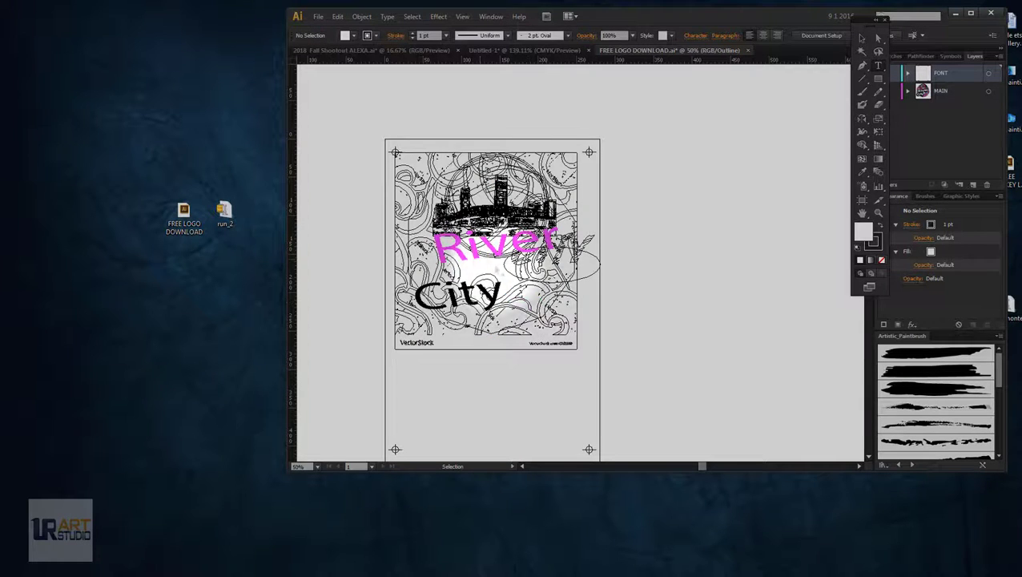
key(ctrl+y)
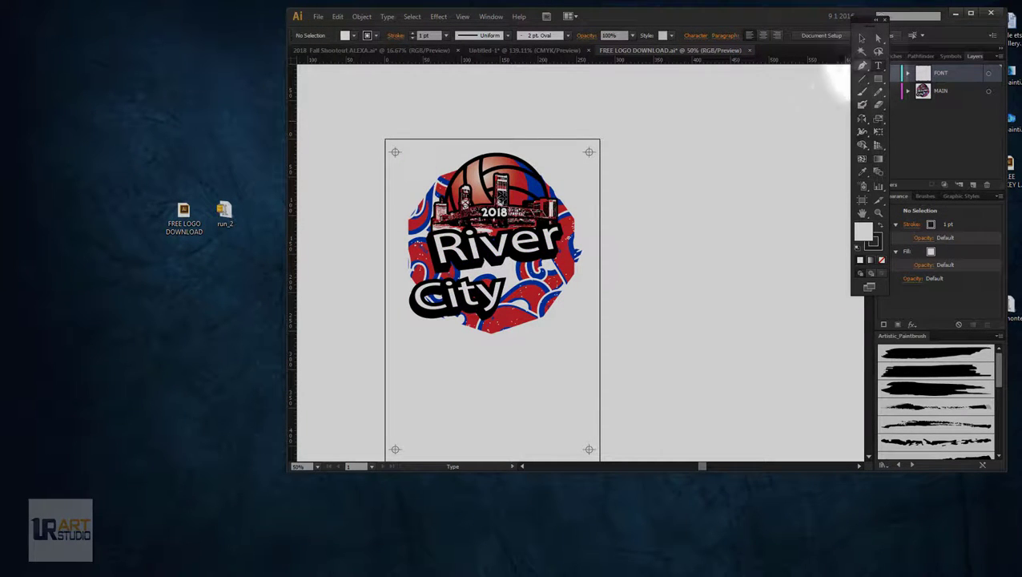
Select the logo group and ungroup it
click(862, 38)
click(474, 242)
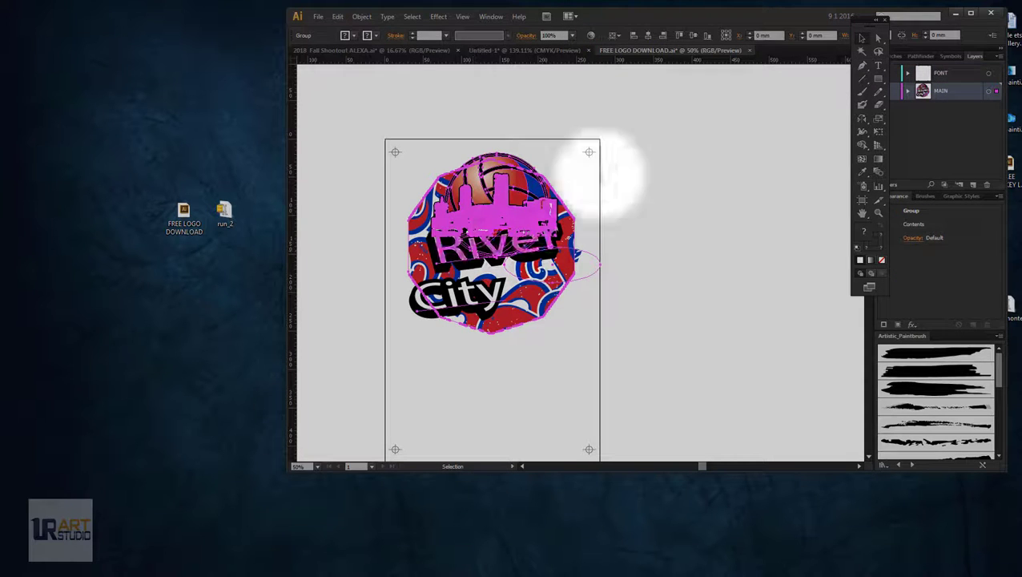
drag(668, 23, 551, 64)
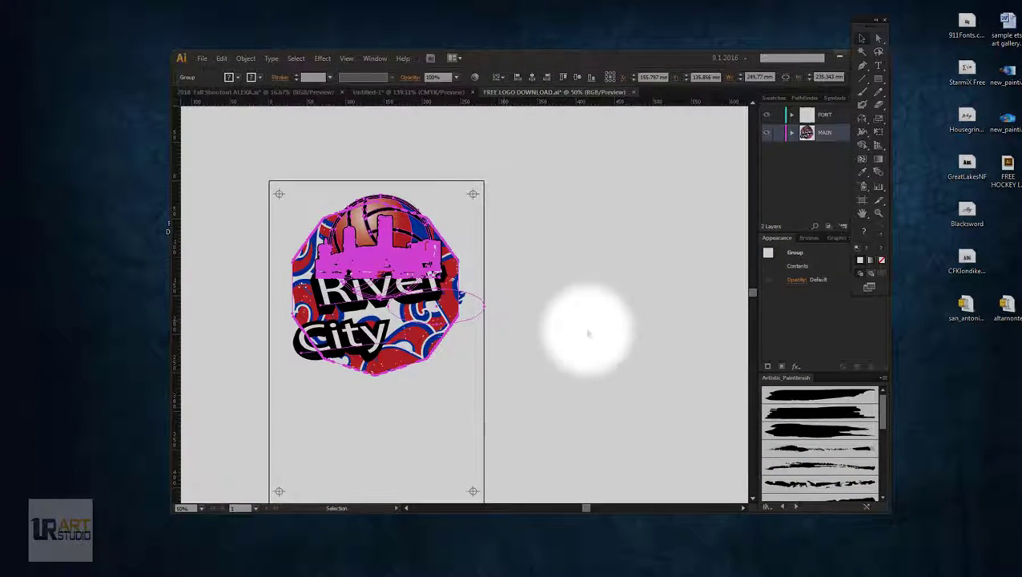
drag(581, 328, 399, 300)
right_click(399, 300)
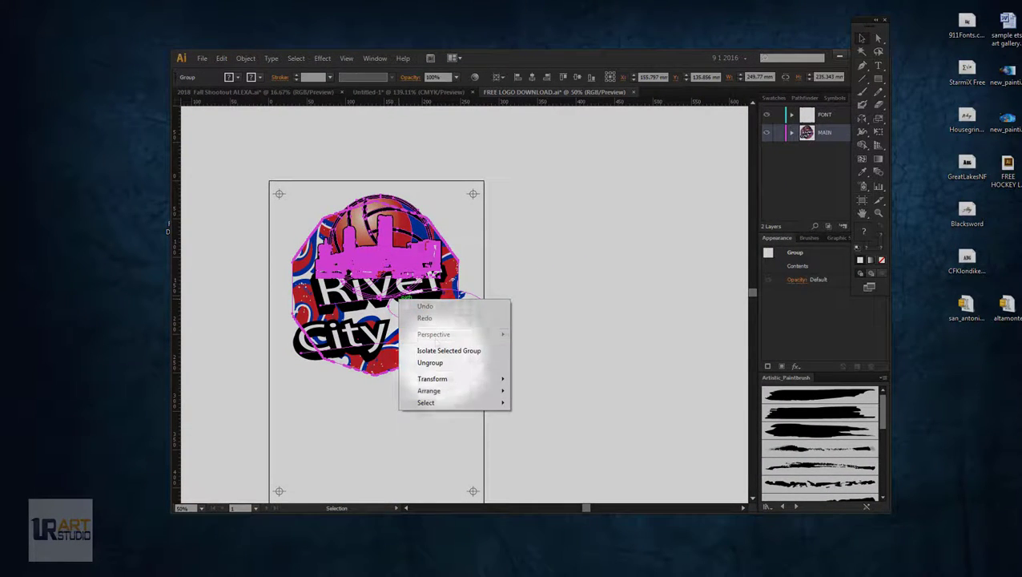
click(450, 360)
Try Bodoni MT on the "River" text, and set its font to Impact
click(448, 282)
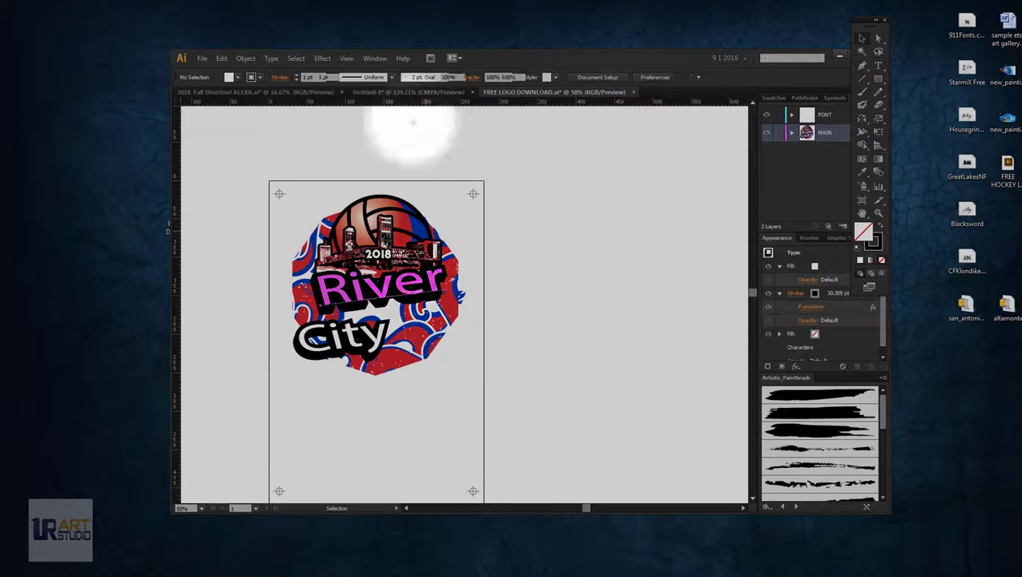
click(553, 77)
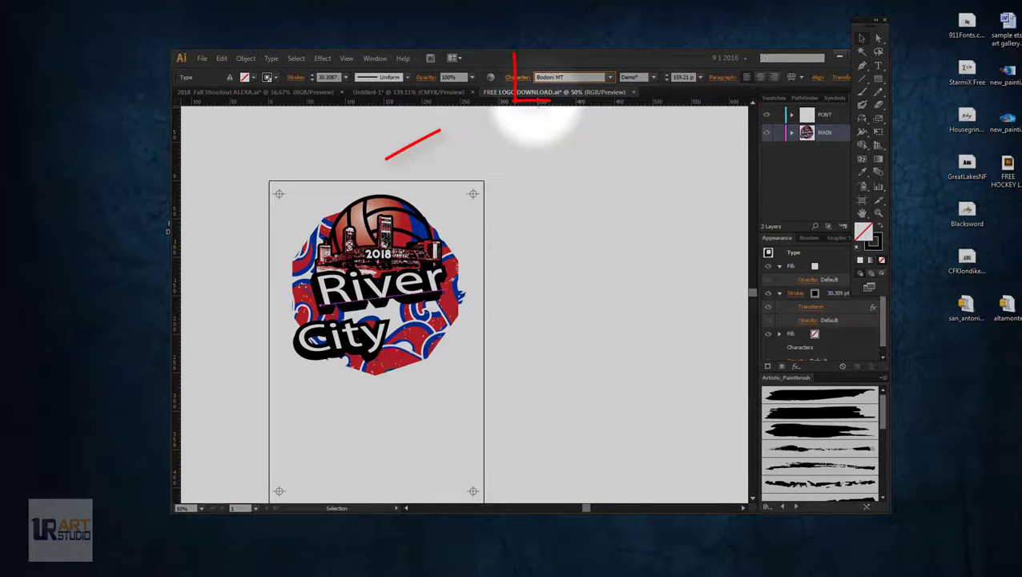
key(Return)
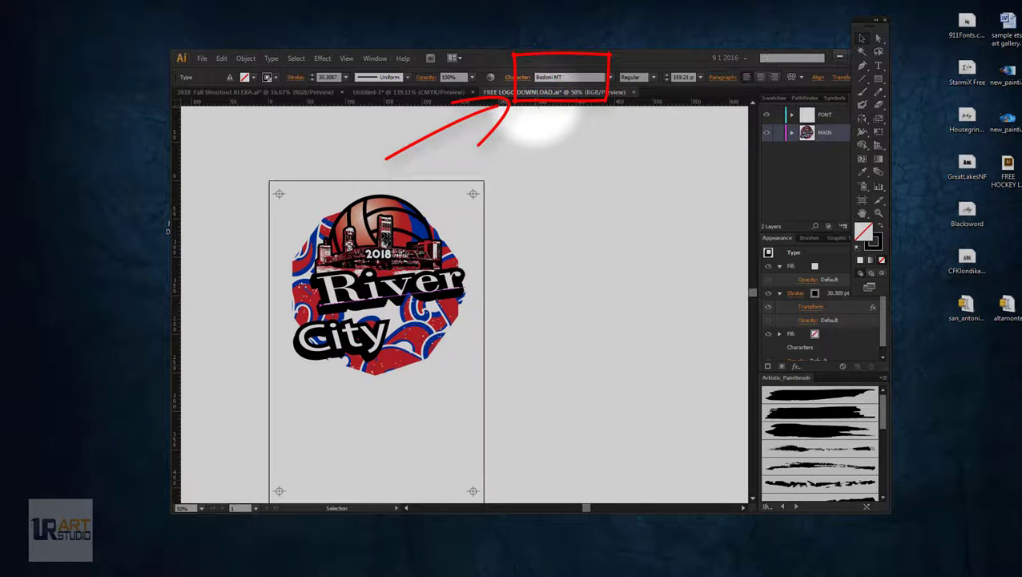
click(565, 77)
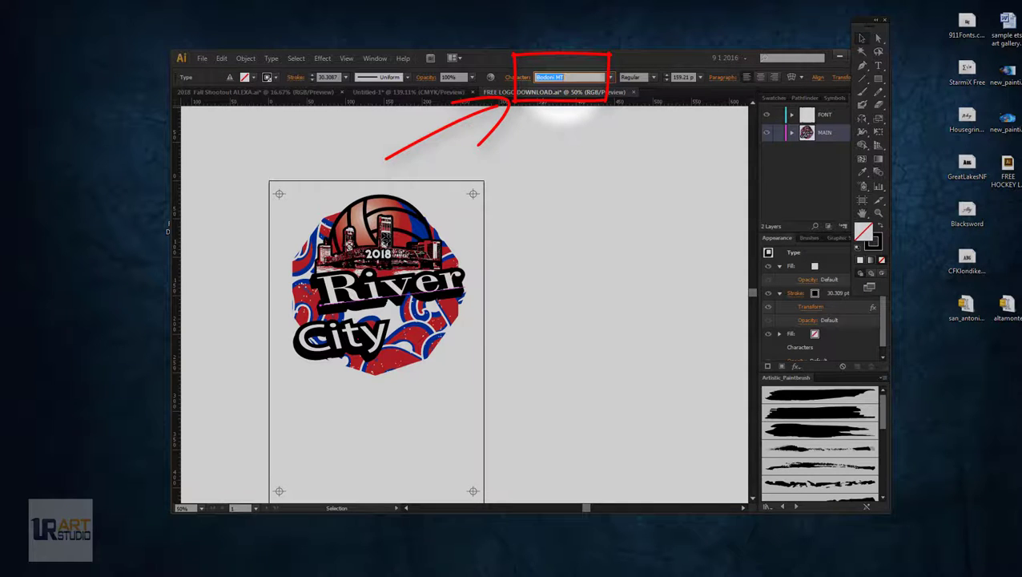
text(Impact)
key(Return)
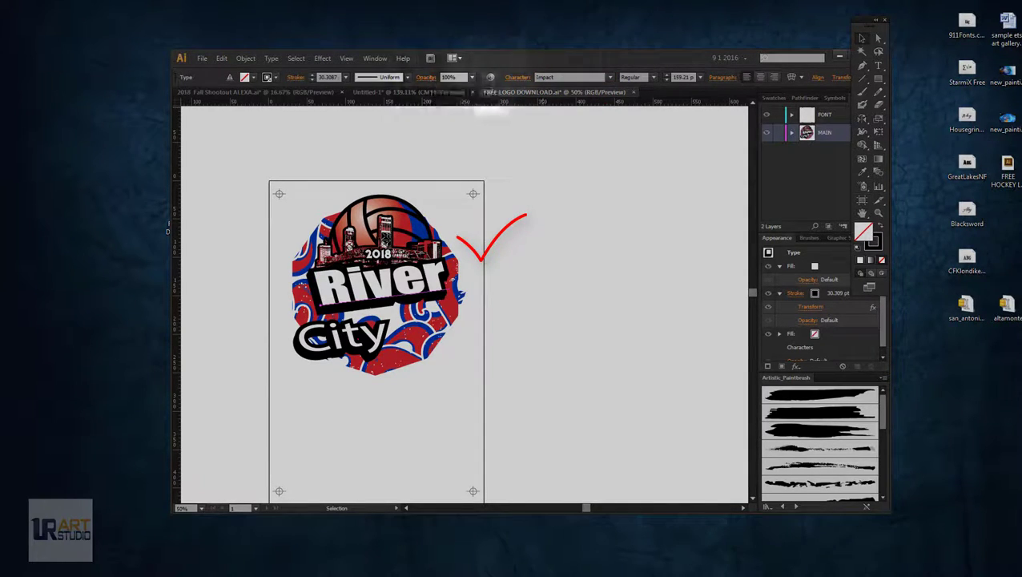
Close the FREE LOGO DOWNLOAD document without saving the changes
drag(481, 57, 580, 52)
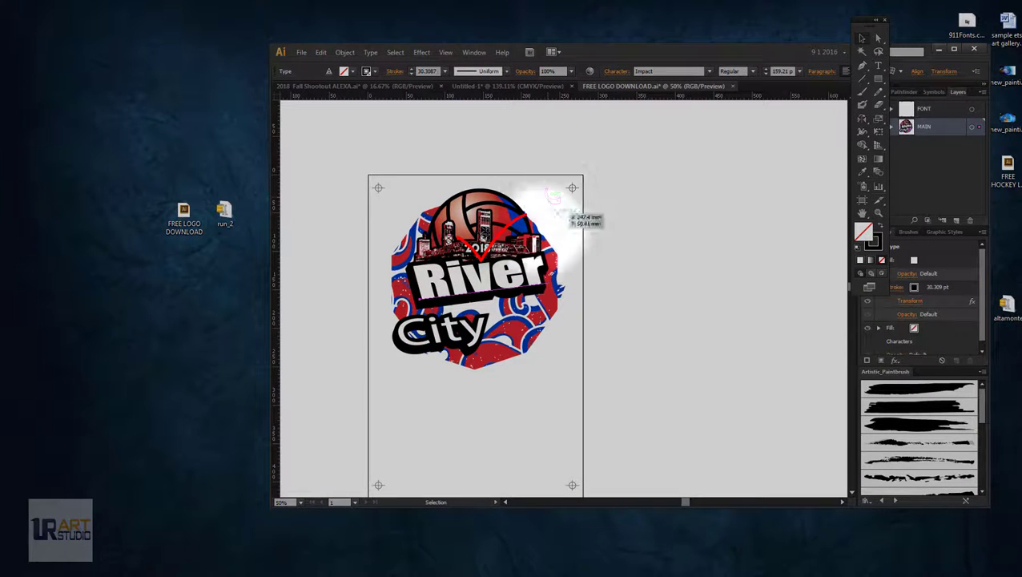
drag(517, 276, 517, 277)
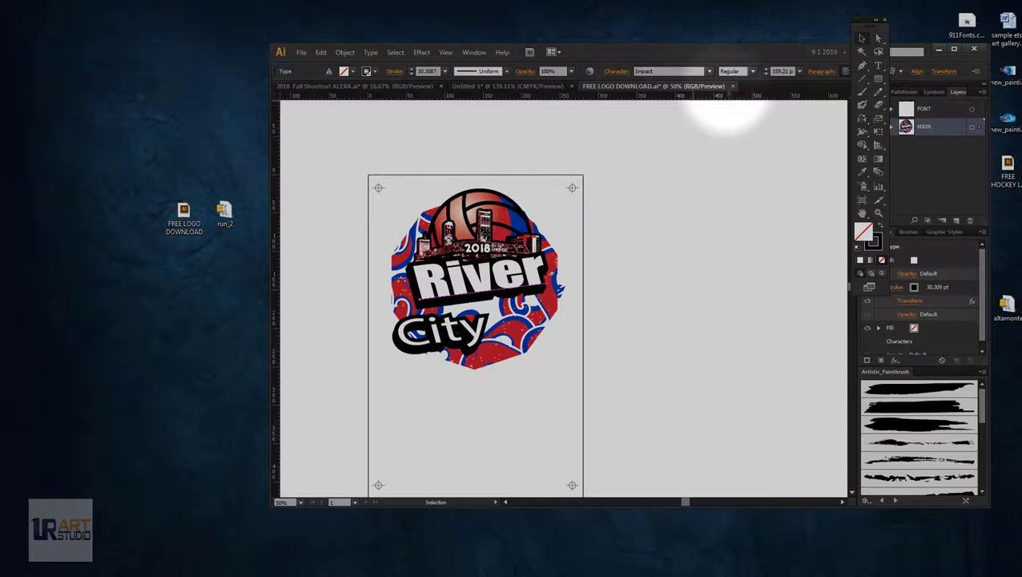
click(732, 86)
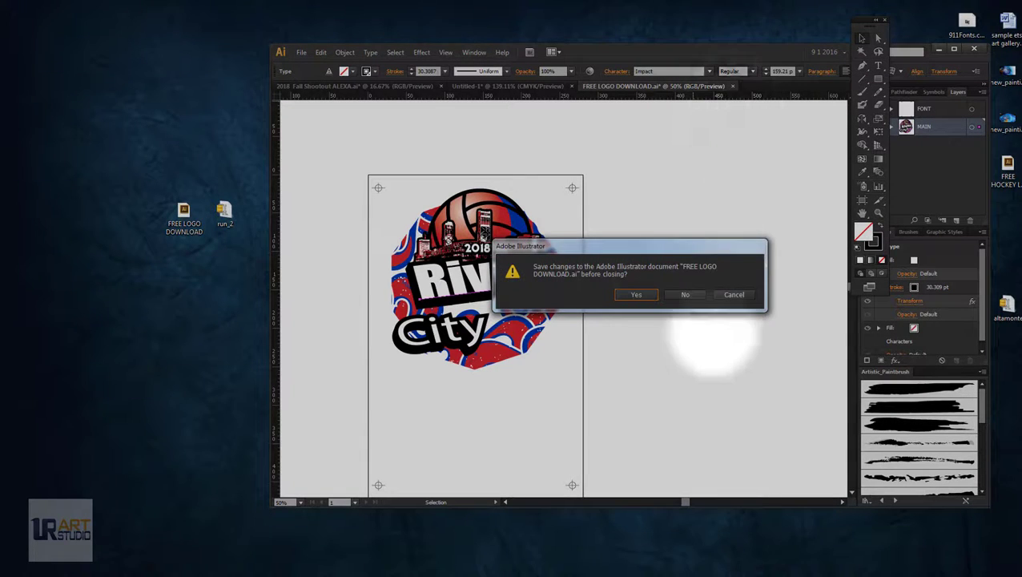
click(687, 295)
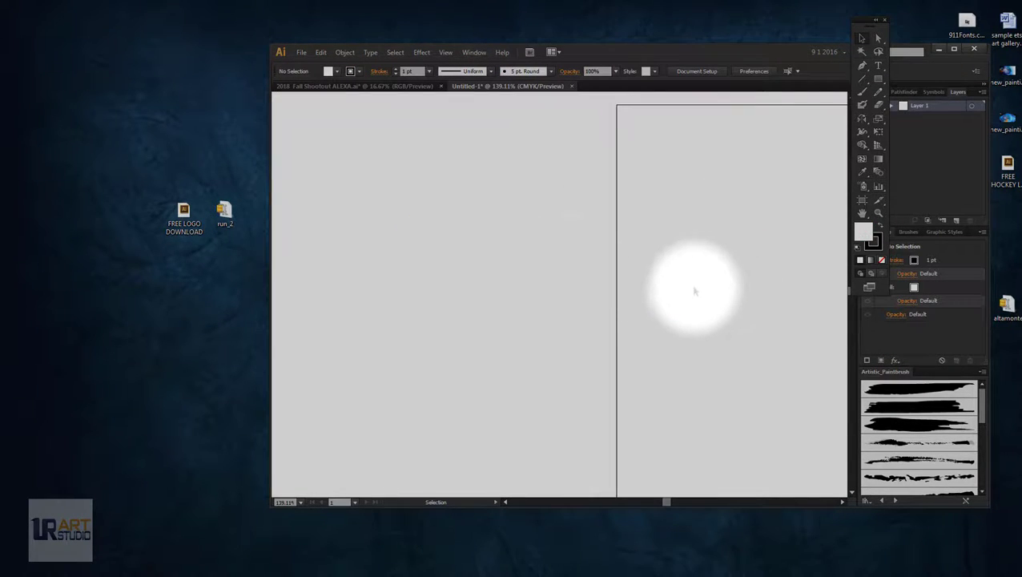
Reopen the FREE LOGO DOWNLOAD file and copy the missing font's name, Run!-Demo, from the font warning
double_click(183, 216)
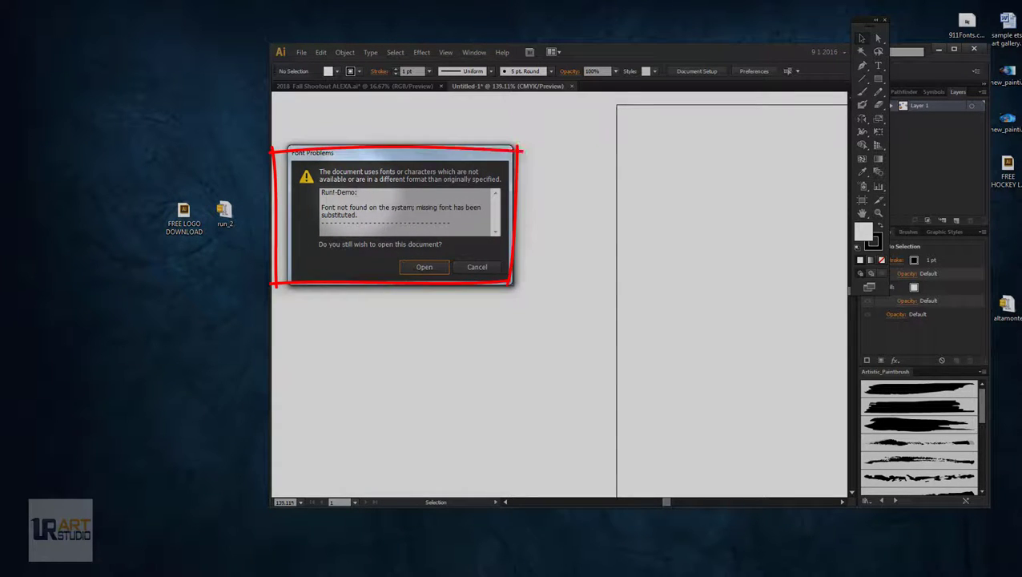
drag(321, 192, 355, 192)
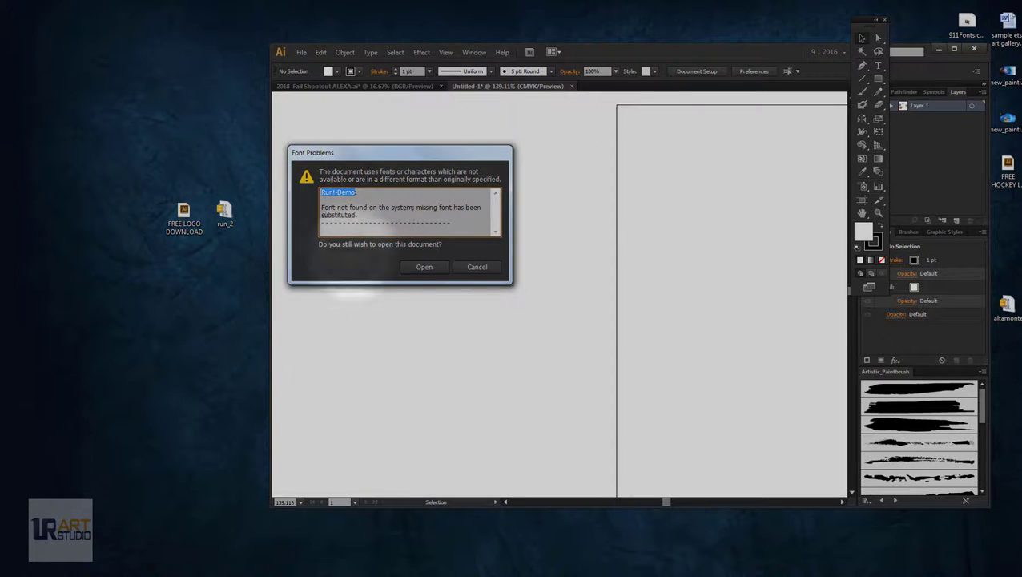
right_click(340, 193)
click(376, 228)
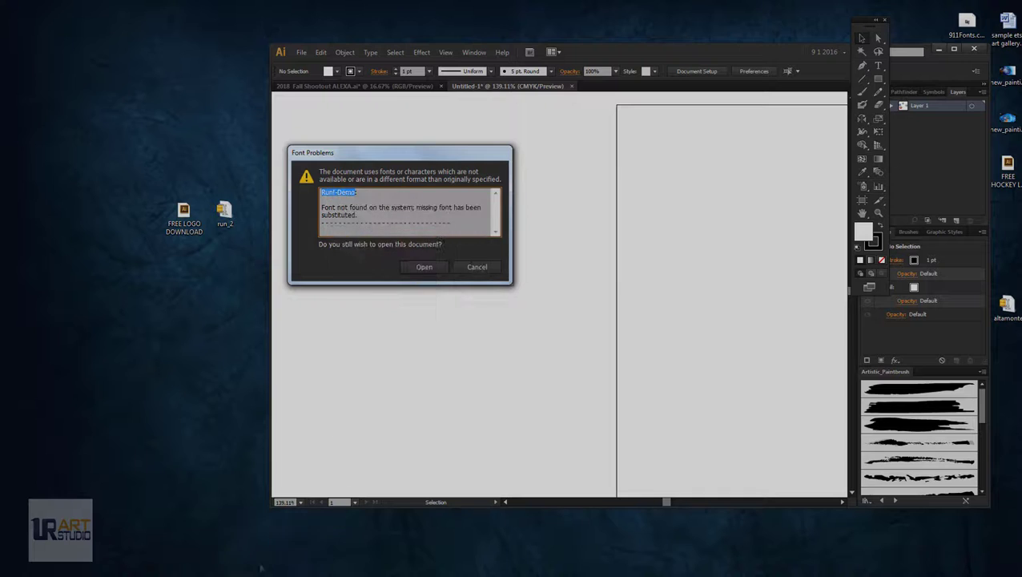
Switch to Chrome, search the web for "Run!-Demo FONT" and open the Run! Font page on dafont.com
click(386, 575)
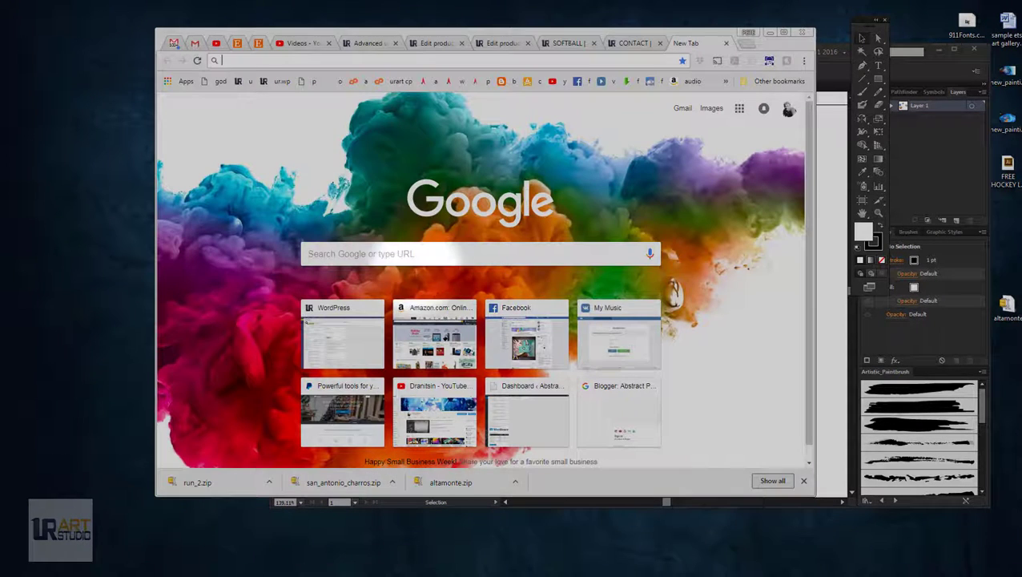
key(ctrl+v)
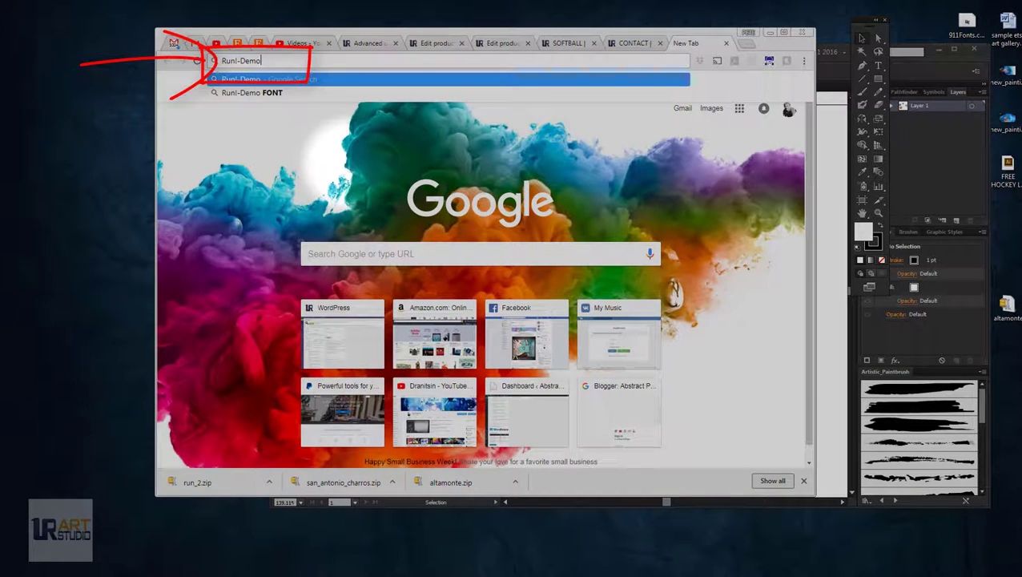
text(FONT)
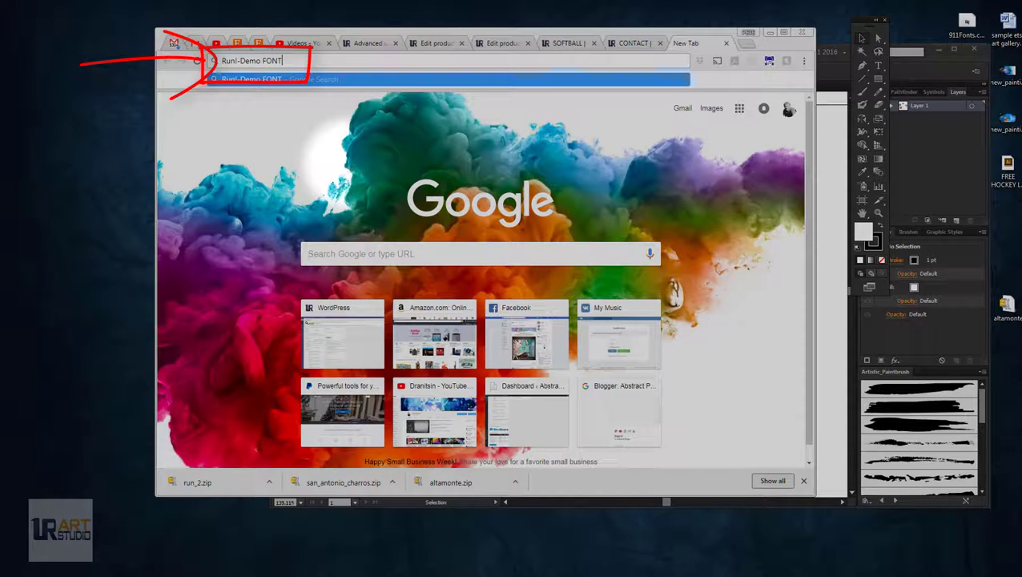
key(Return)
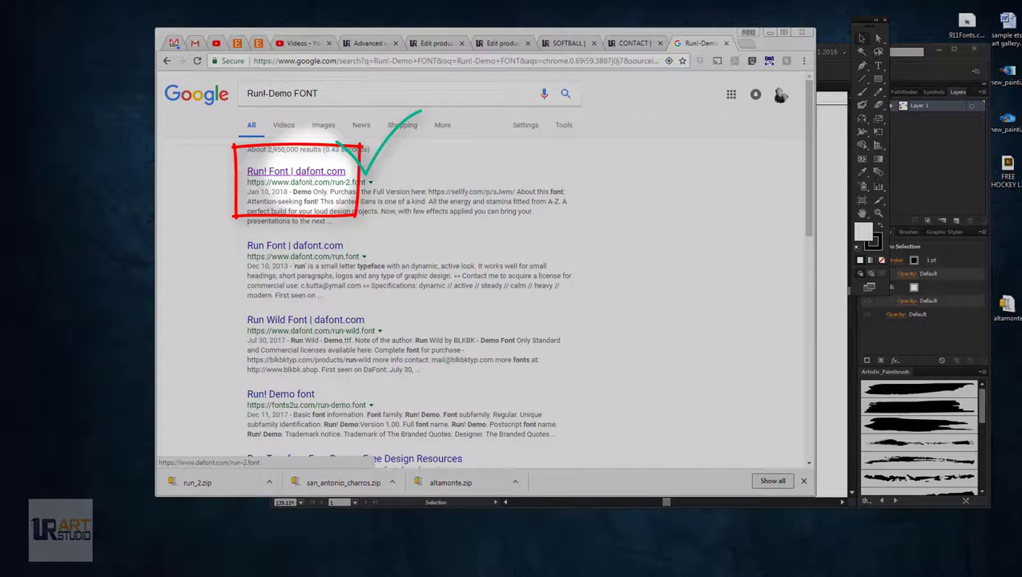
click(296, 171)
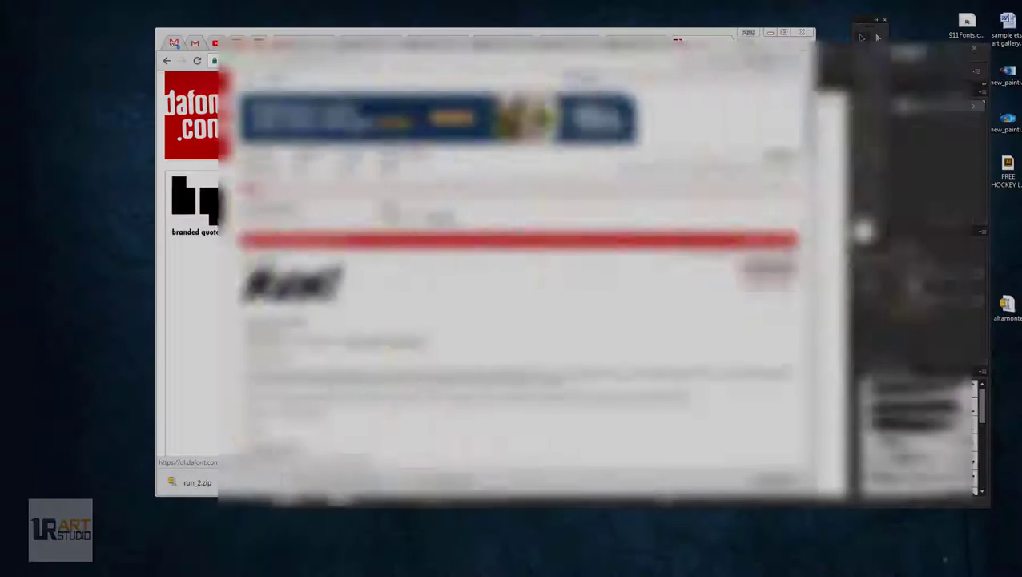
Place the downloaded run_2 (1) archive on the desktop, open it and install the Run! Demo font
drag(17, 22, 100, 212)
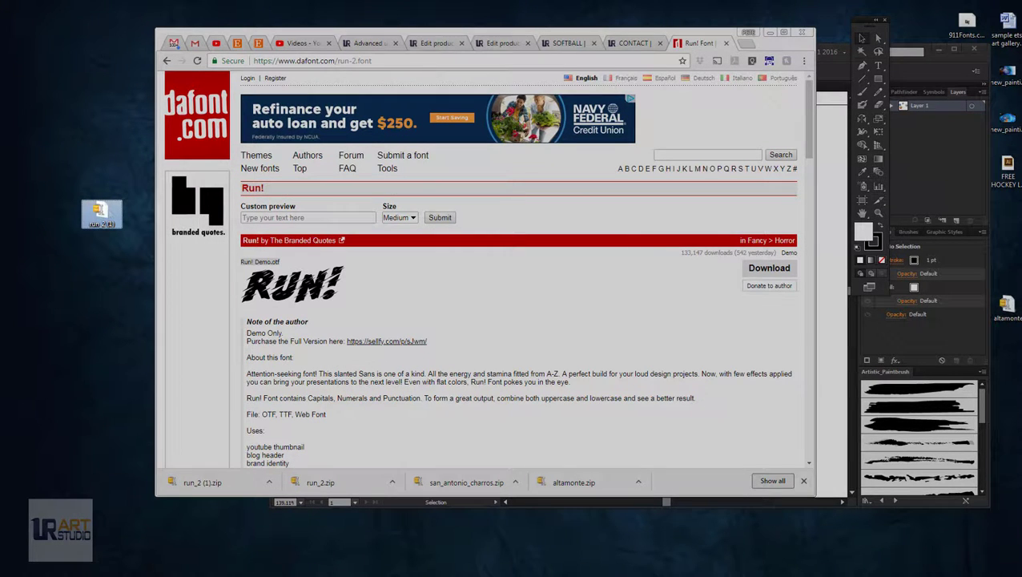
double_click(100, 210)
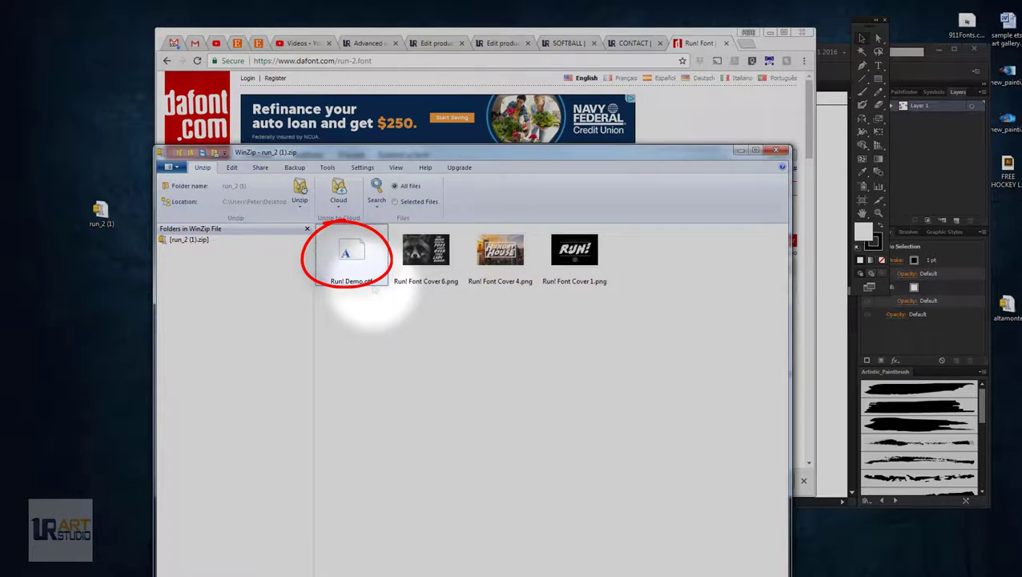
double_click(350, 268)
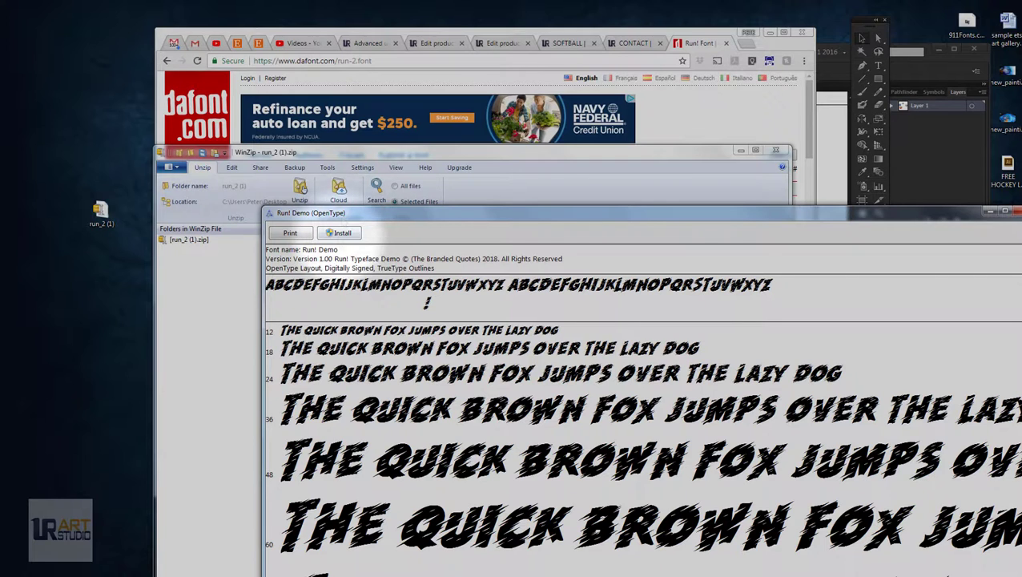
click(338, 232)
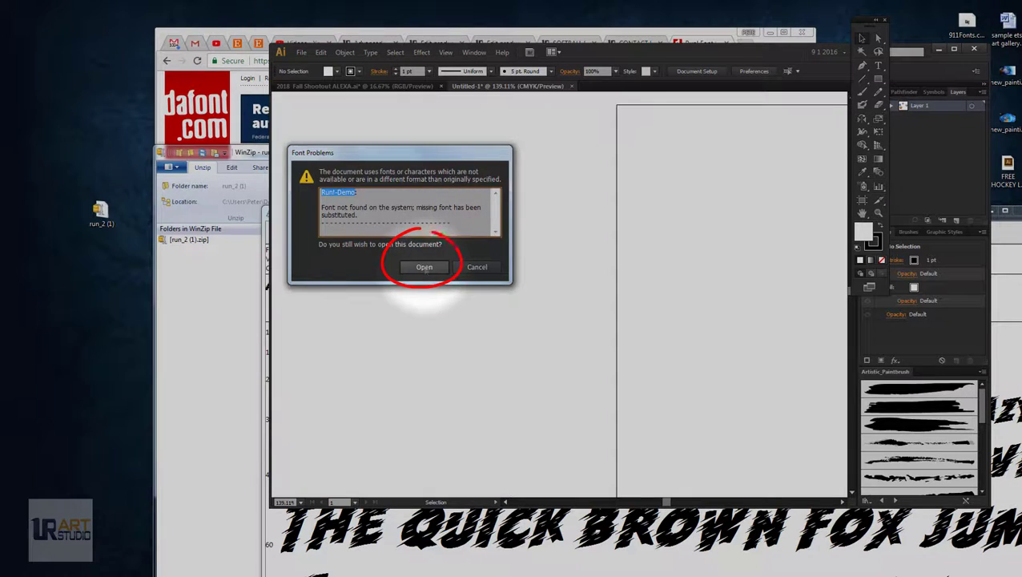
Return to Illustrator, finish opening the logo document and ungroup the logo artwork
click(423, 267)
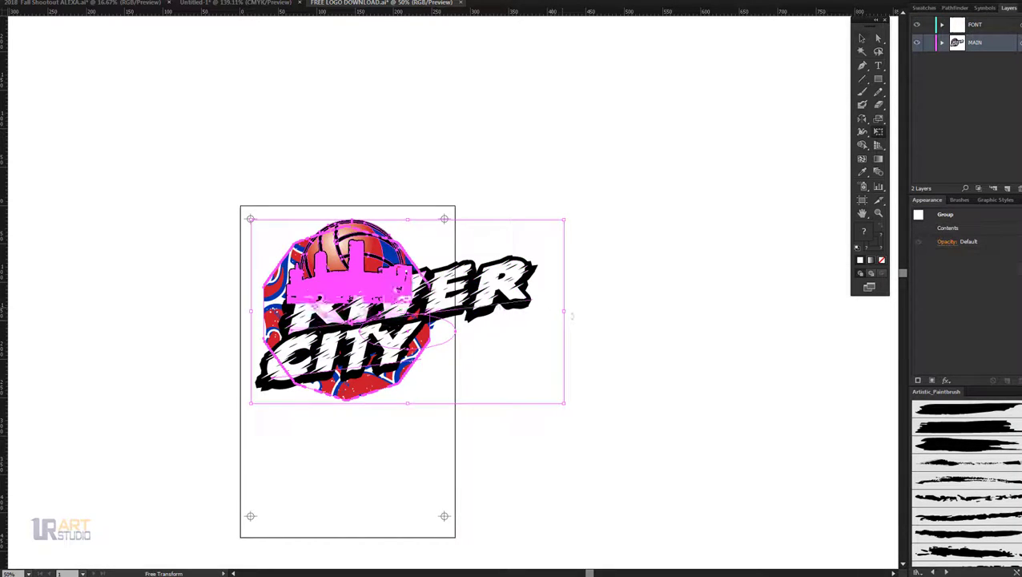
right_click(415, 305)
click(445, 366)
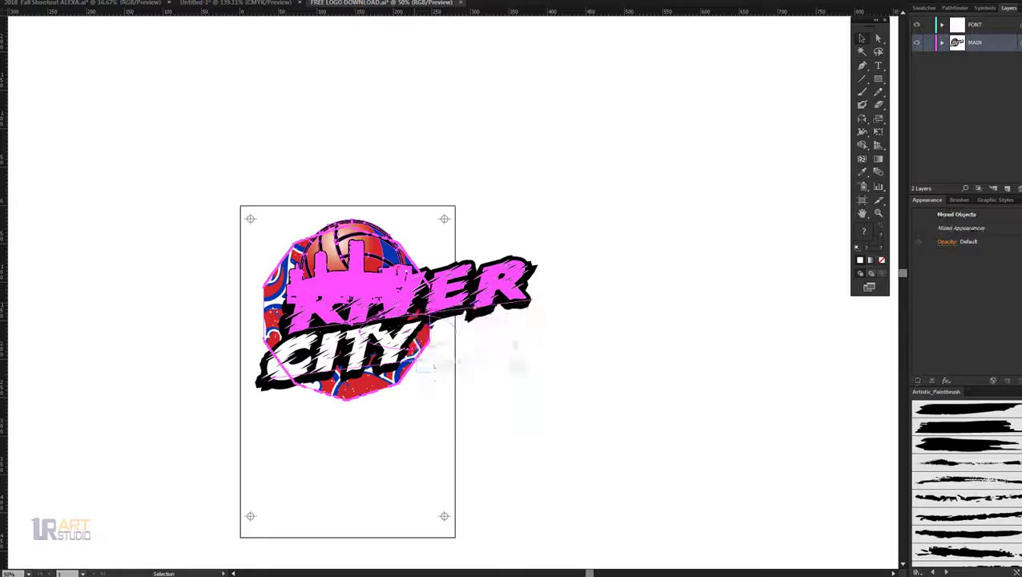
click(520, 361)
Narrow the "RIVER" text horizontally with Free Transform so it fits roughly across the round badge
click(488, 289)
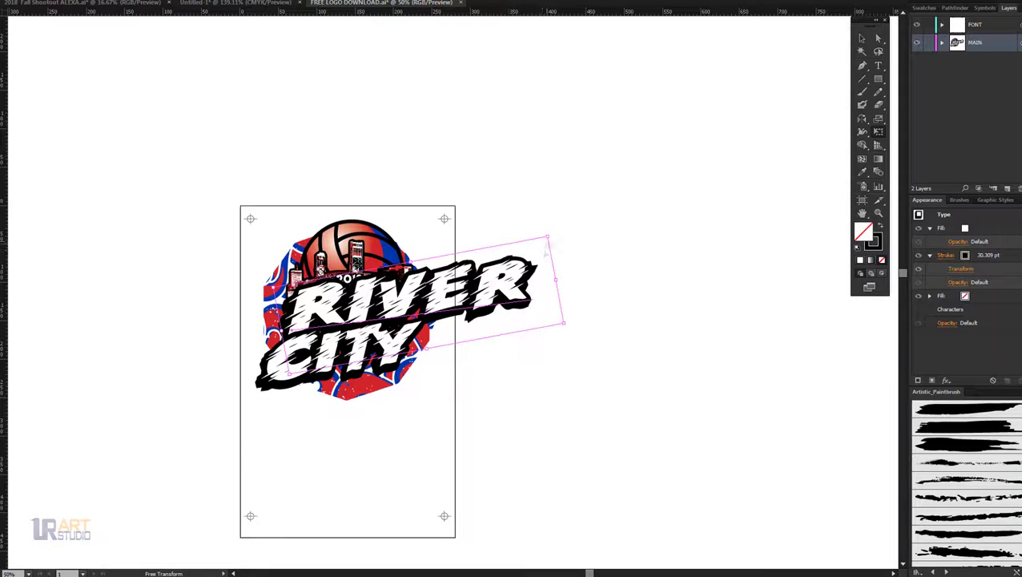
mouse_move(556, 280)
mouse_down()
mouse_move(447, 271)
mouse_move(448, 261)
mouse_move(453, 285)
mouse_up()
key(v)
click(538, 331)
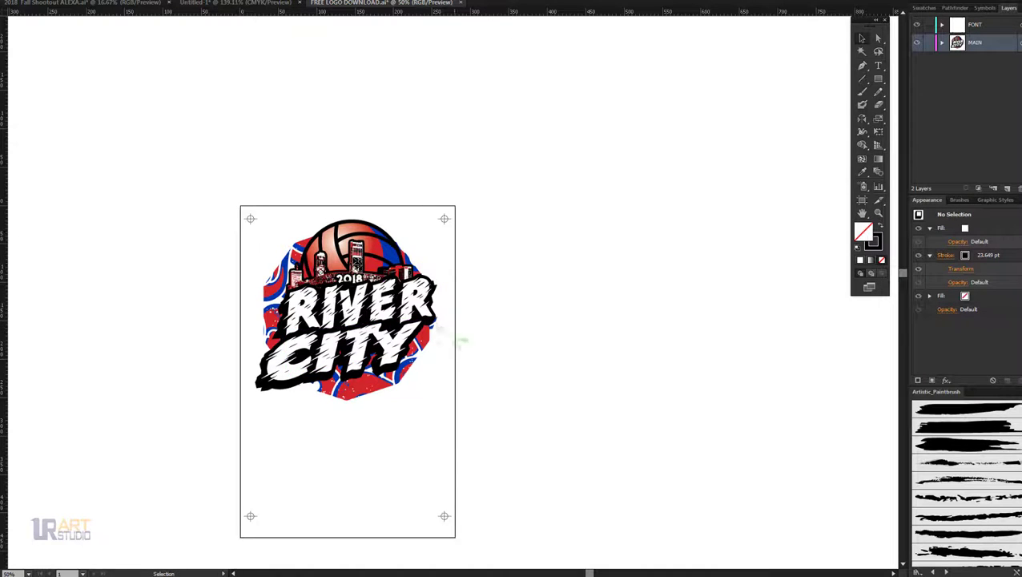
Replace the "RIVER" text in the logo with "CLASSIC"
key(t)
click(511, 31)
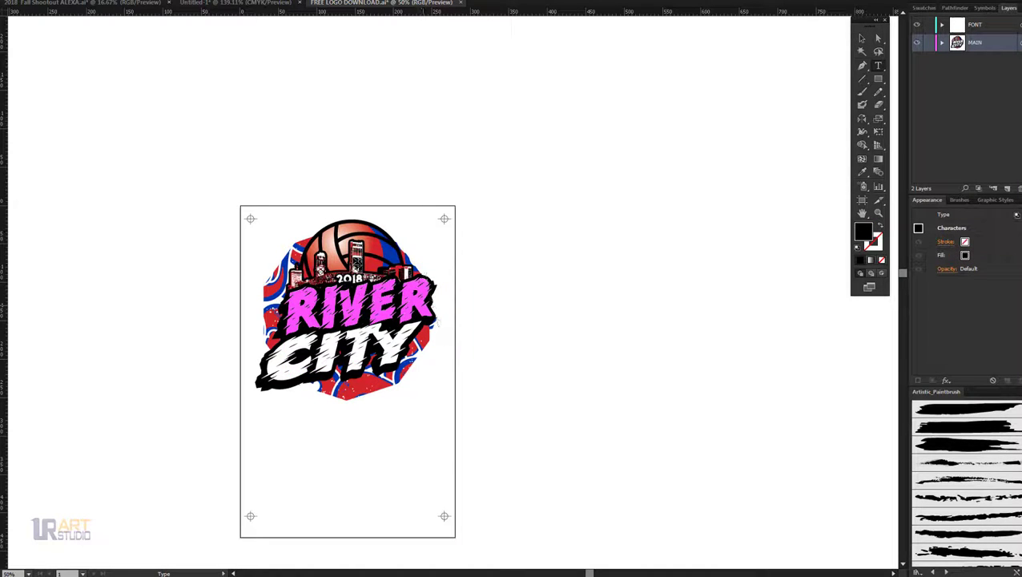
key(ctrl+a)
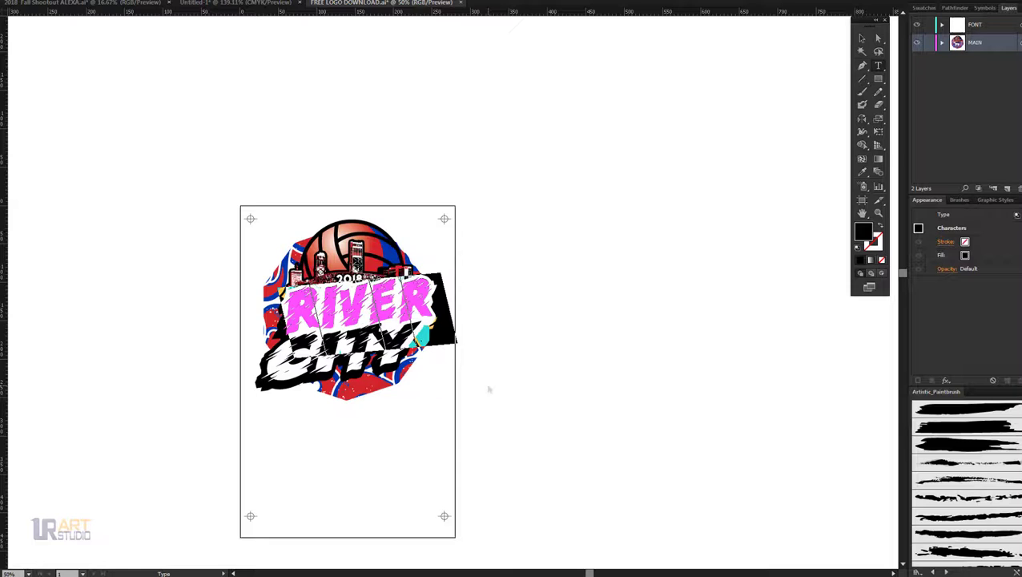
text(CLAS)
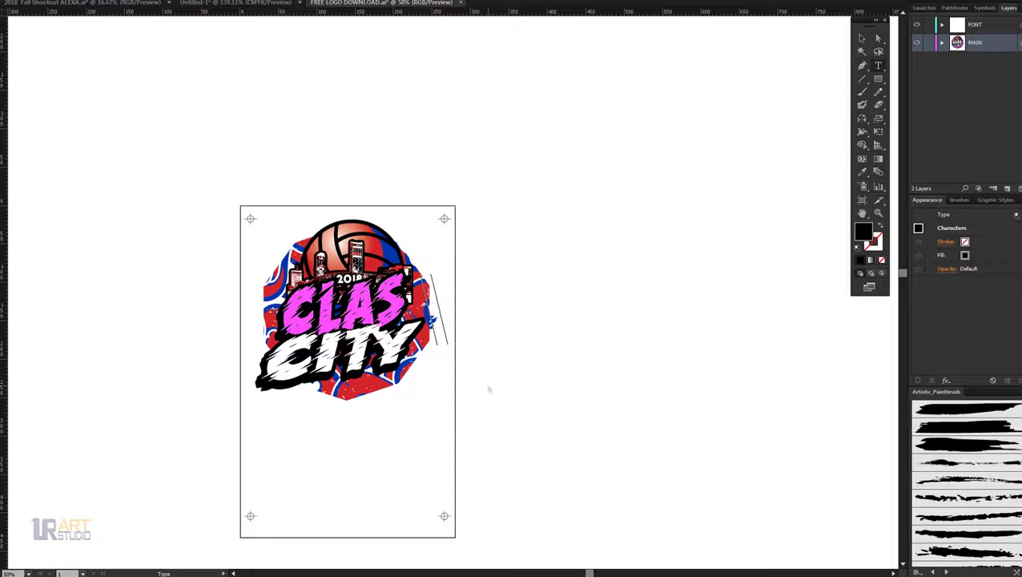
text(S)
text(IC)
key(Escape)
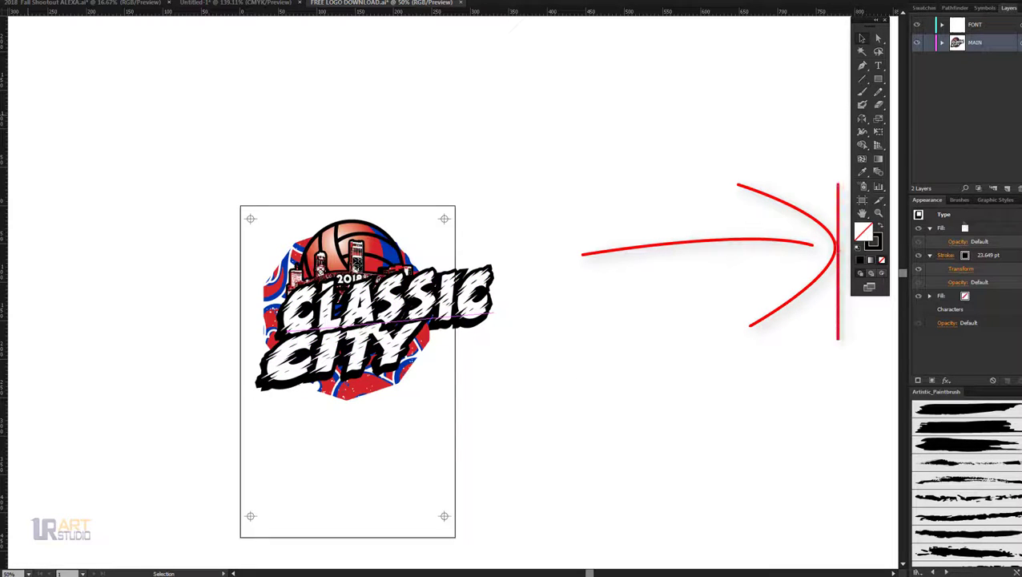
Change the fill of the "CLASSIC" text to orange and the fill of the "CITY" text to yellow
click(964, 228)
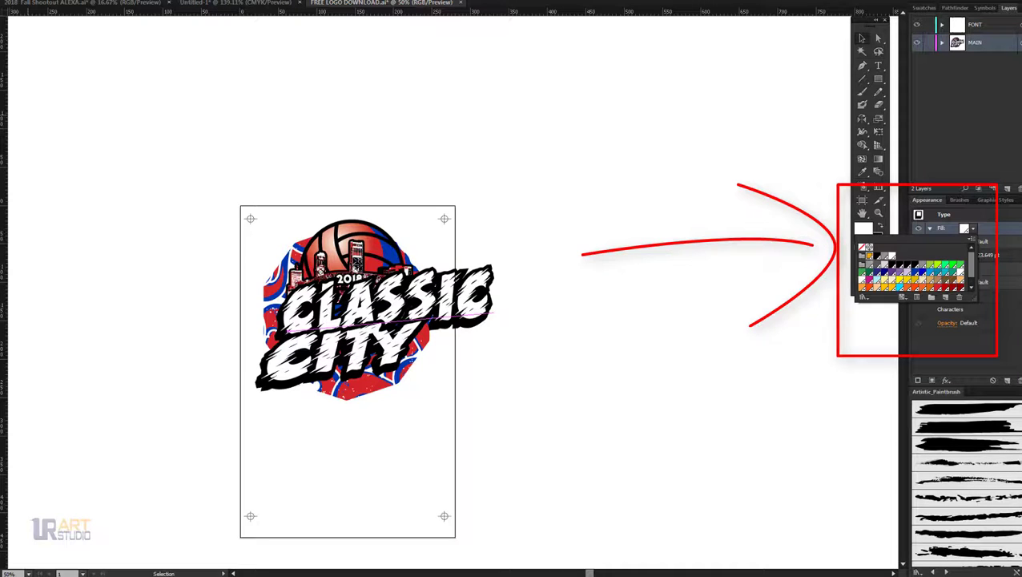
click(866, 267)
click(346, 352)
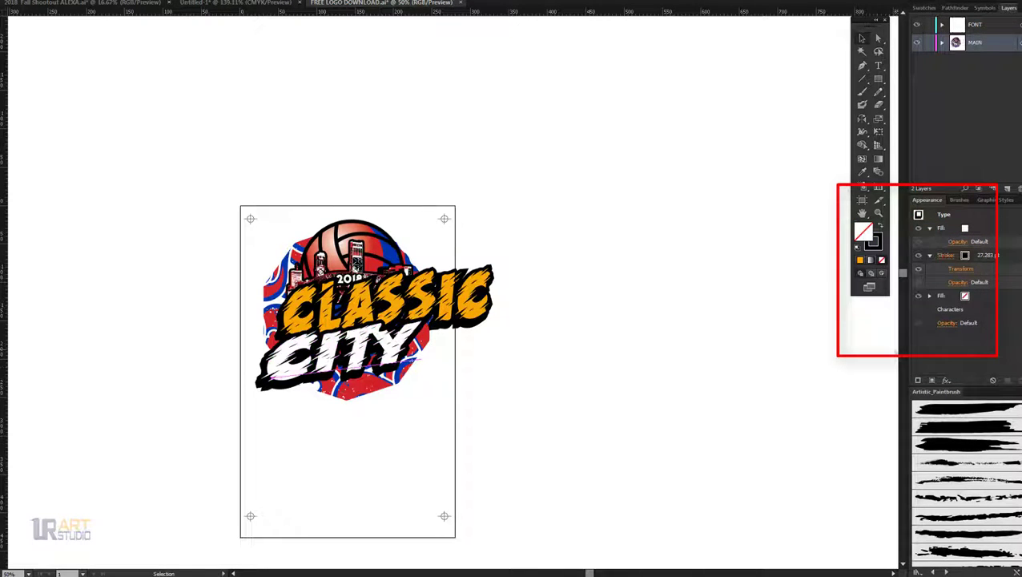
click(964, 229)
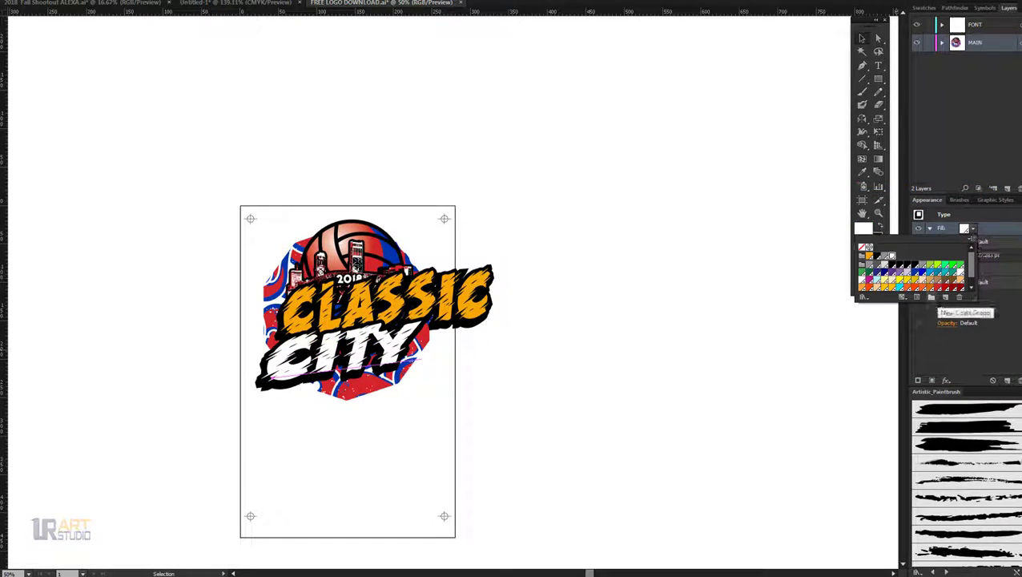
click(899, 275)
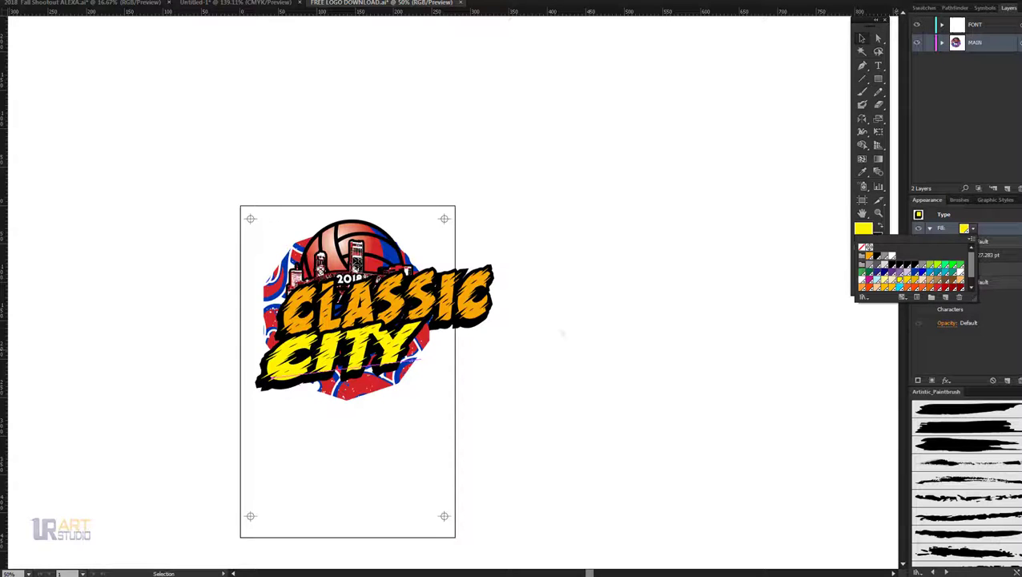
click(576, 333)
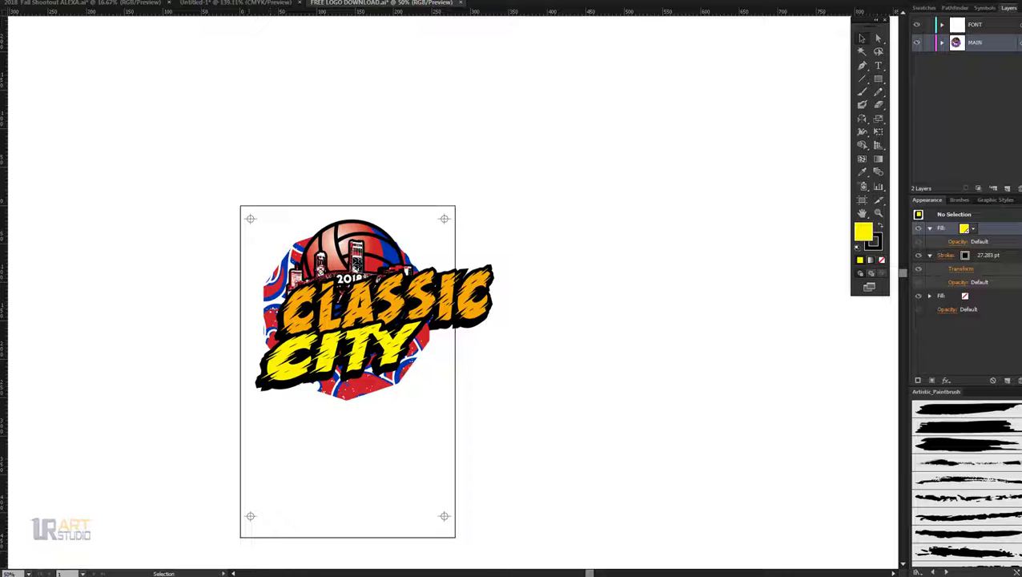
Switch to Chrome and show the UR Art Studio contact page in full screen
key(alt+Tab)
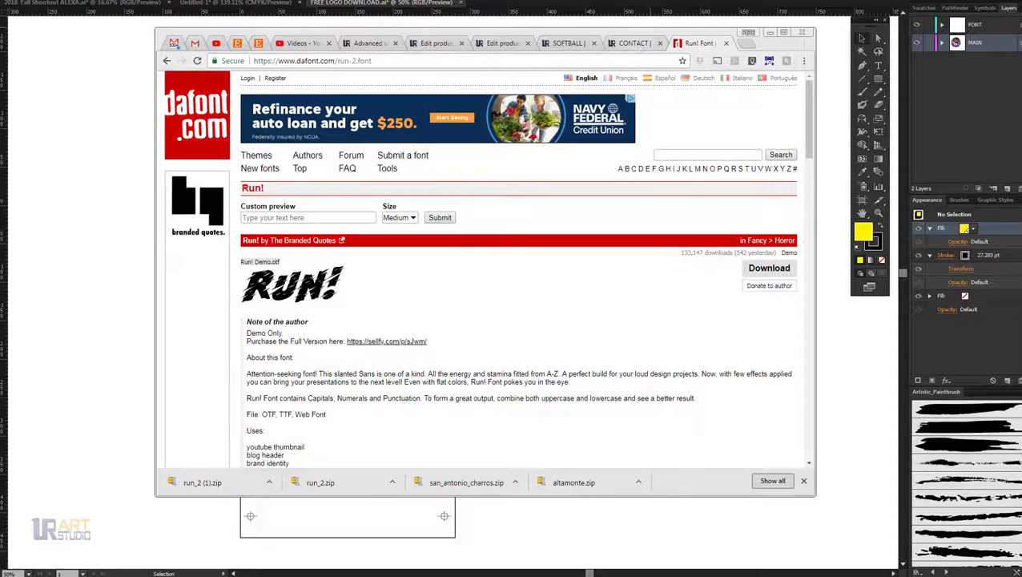
key(ctrl+shift+Tab)
key(F11)
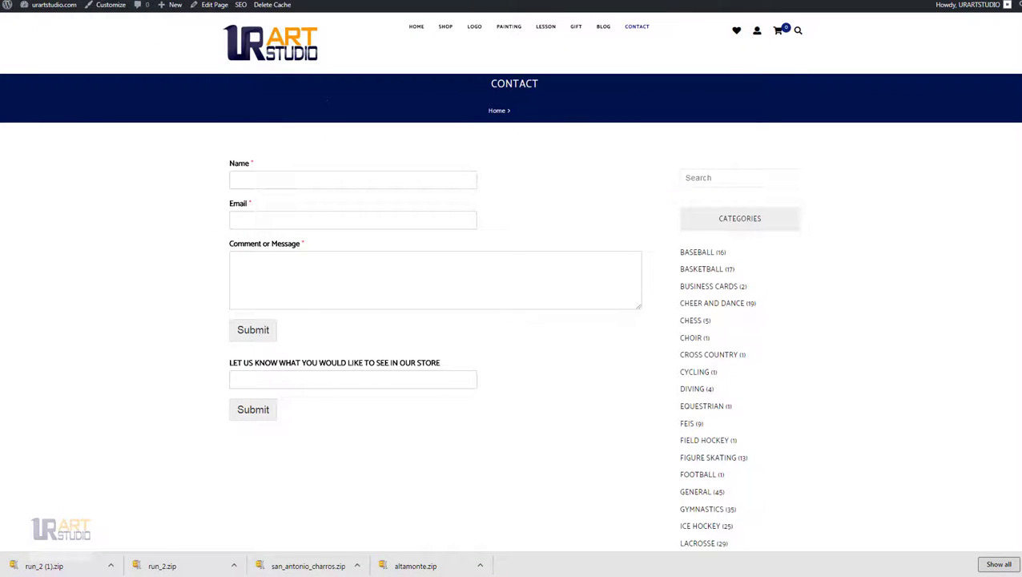